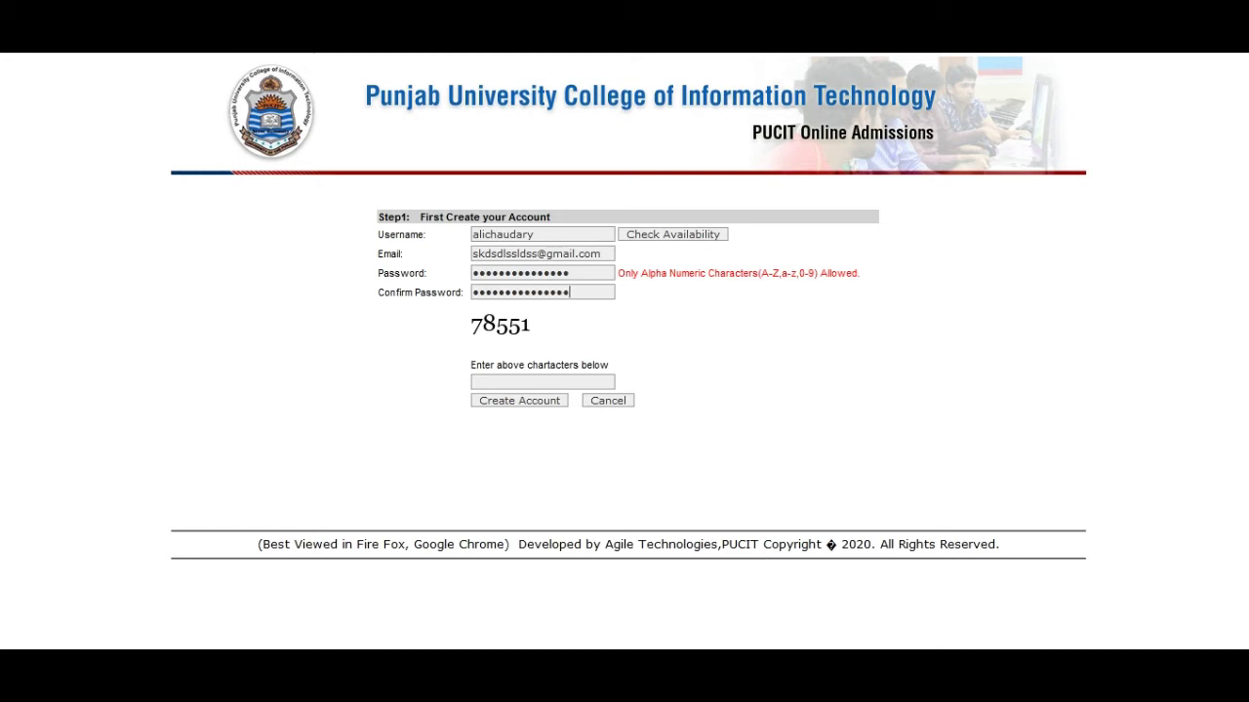
Step: Enter captcha code 78551 and submit to create the applicant account
key("Tab")
type("78551")
key("Return")
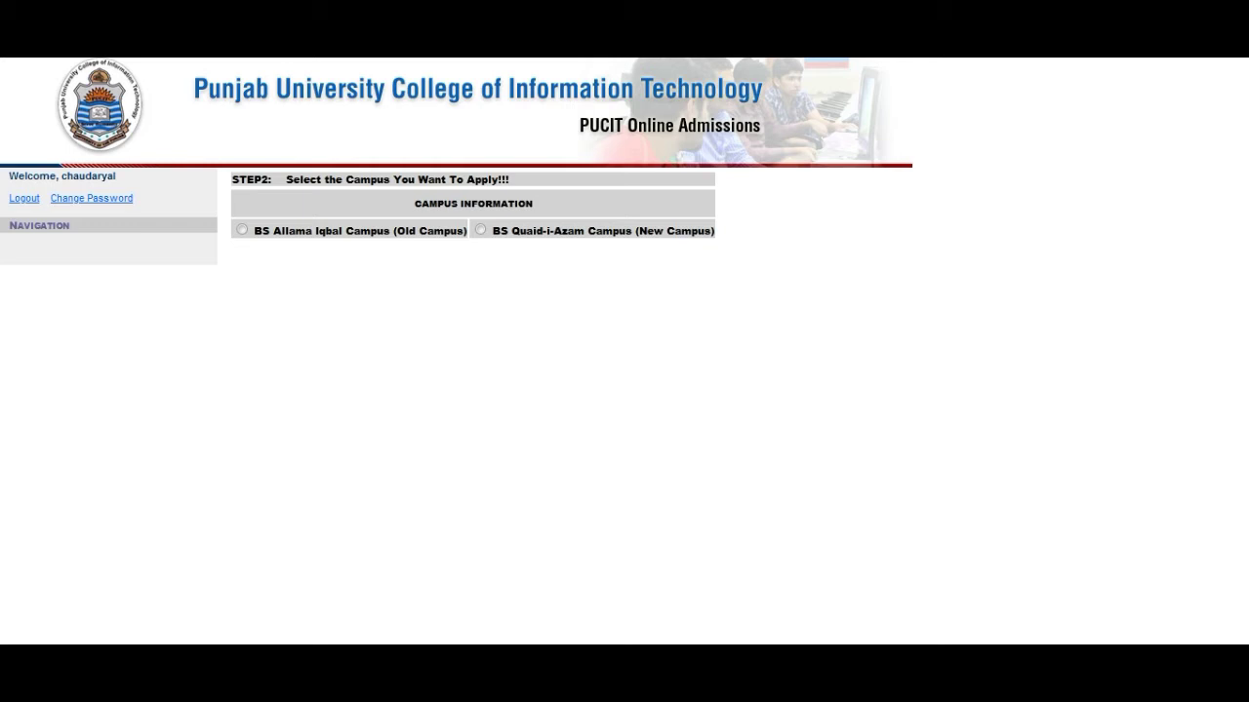
Step: Choose the BS Quaid-i-Azam Campus (New Campus) option
left_click(480, 229)
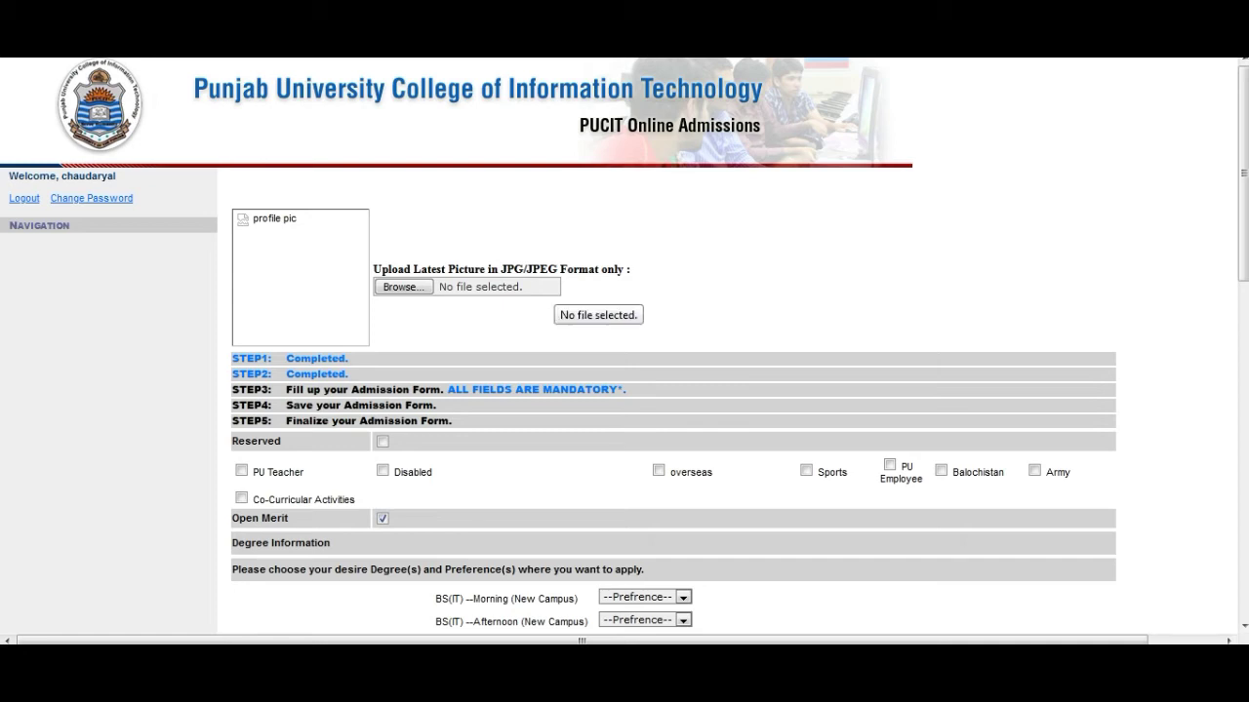
Step: Attach picture 10 from the Pictures library as the profile photo
left_click(403, 287)
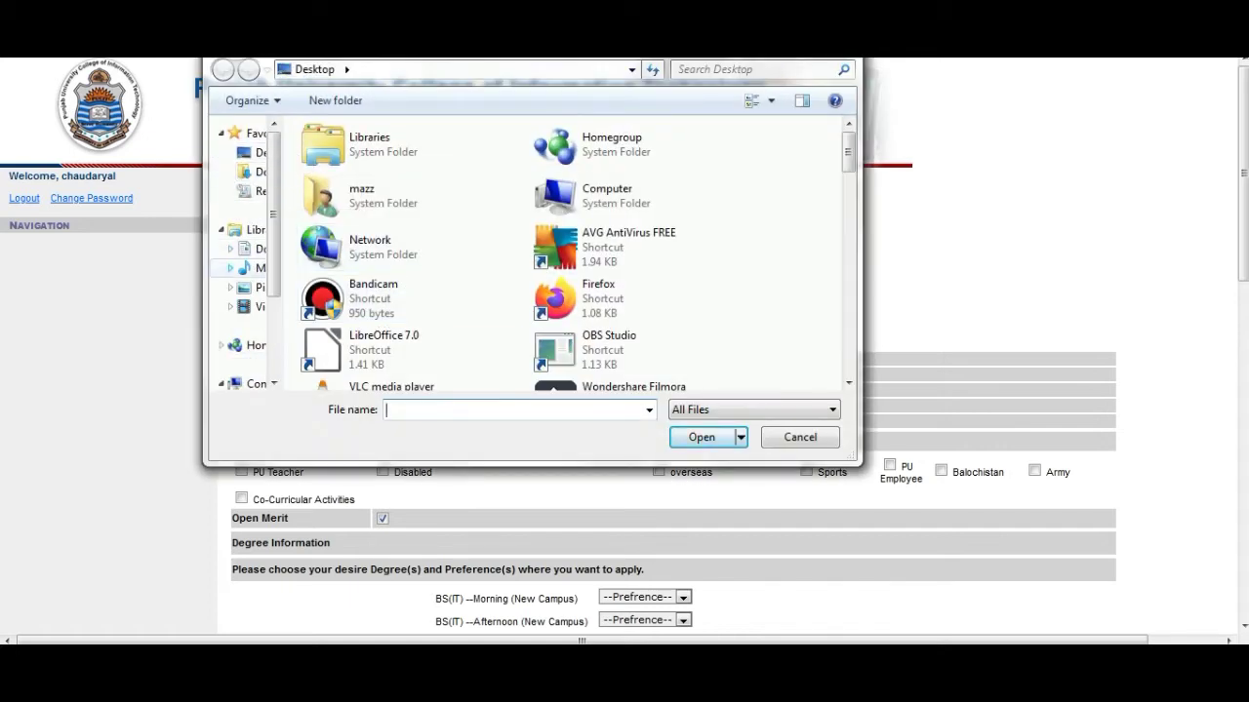
left_click(255, 288)
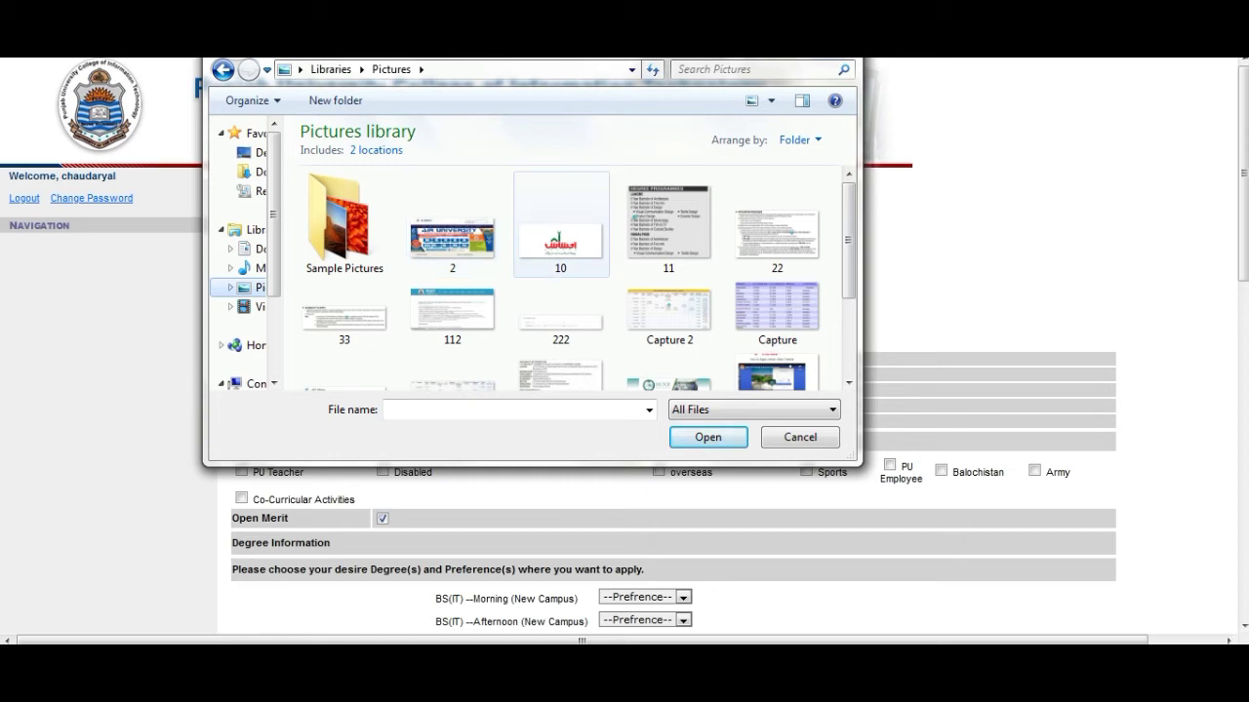
double_click(560, 229)
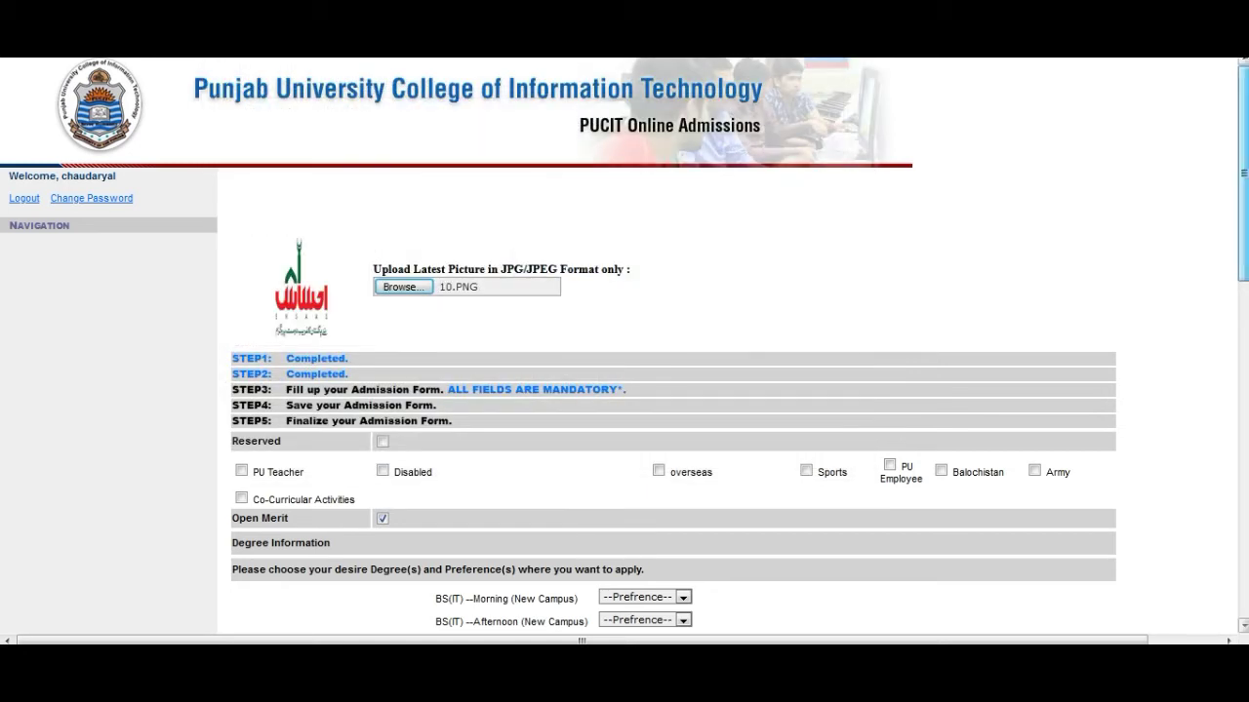
Step: Scroll down to the personal section and toggle the Reserved checkbox on, then off again
scroll(624, 346, "down", 3)
scroll(624, 348, "down", 5)
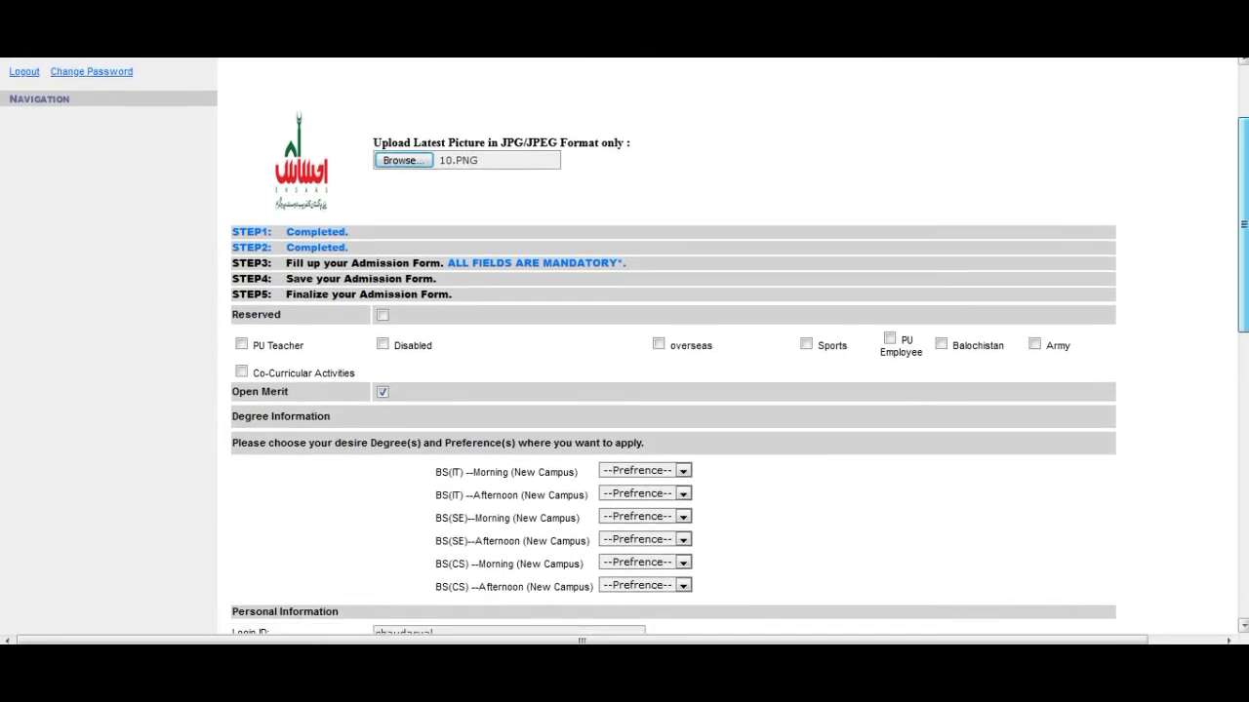
scroll(624, 347, "down", 1)
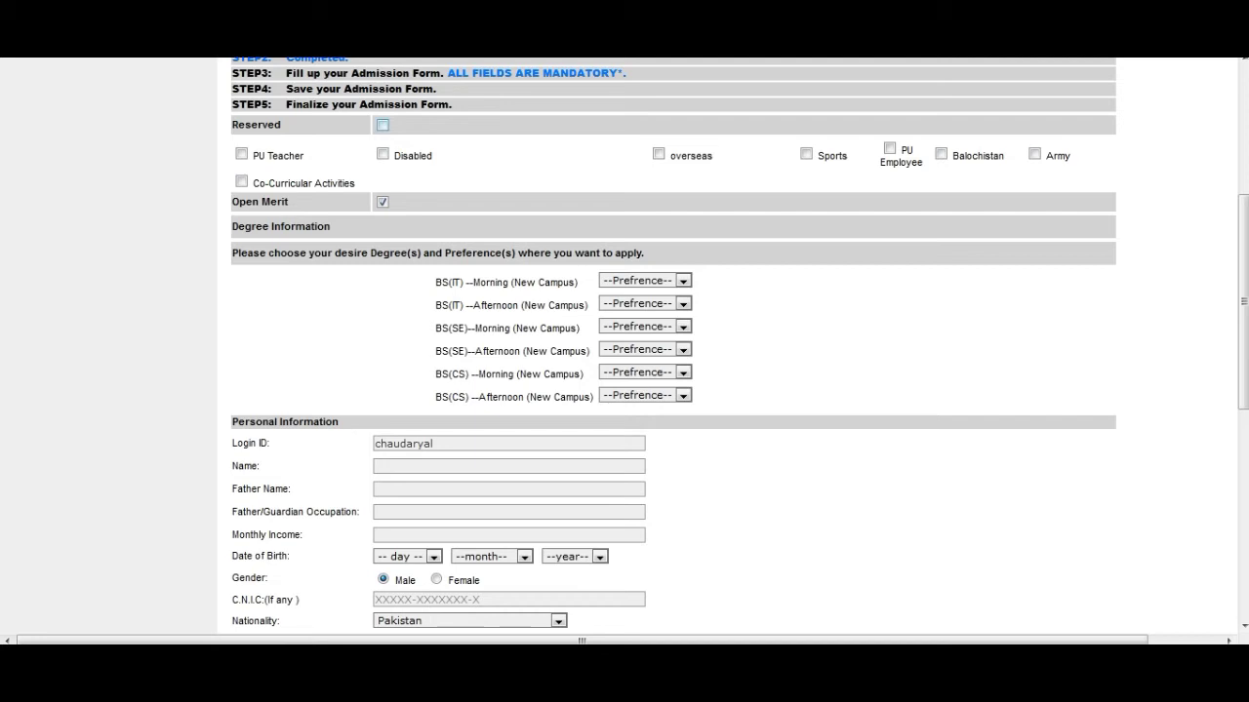
left_click(383, 125)
left_click(382, 125)
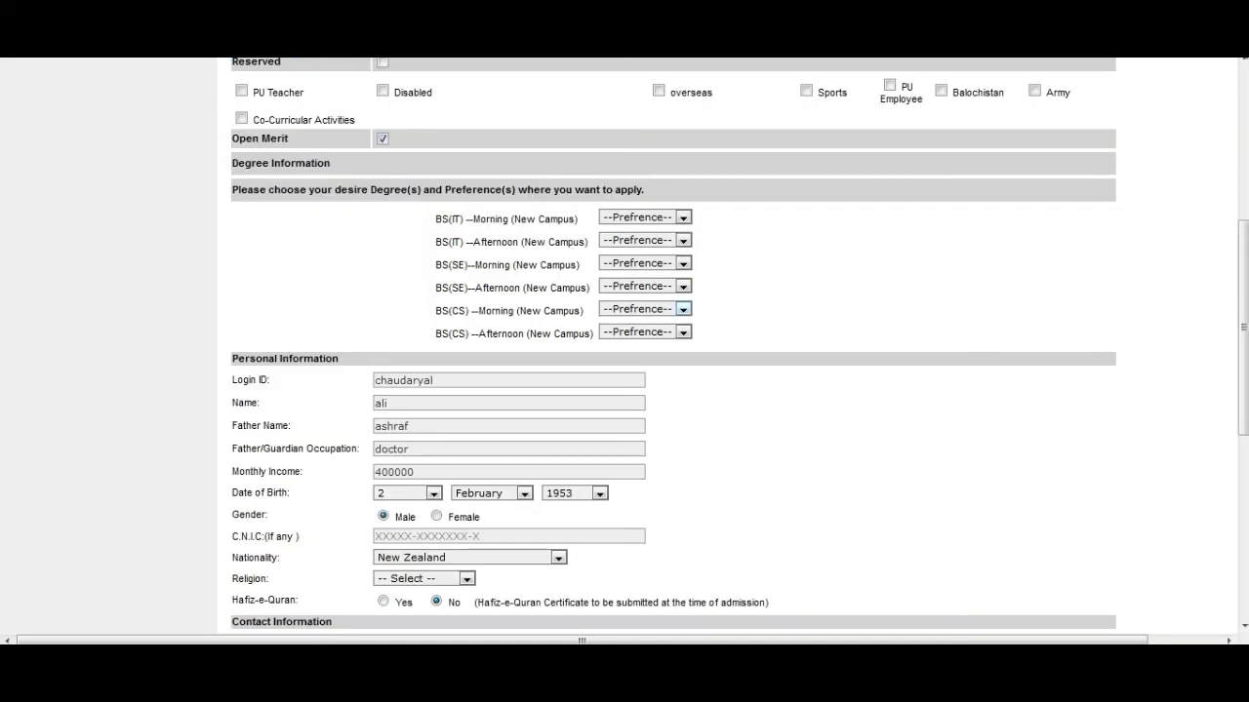
Step: Rank CS Morning 1, CS Afternoon 2, SE Afternoon 3, SE Morning 4, IT Afternoon 5, IT Morning 6
left_click(683, 309)
left_click(609, 345)
left_click(683, 333)
left_click(610, 385)
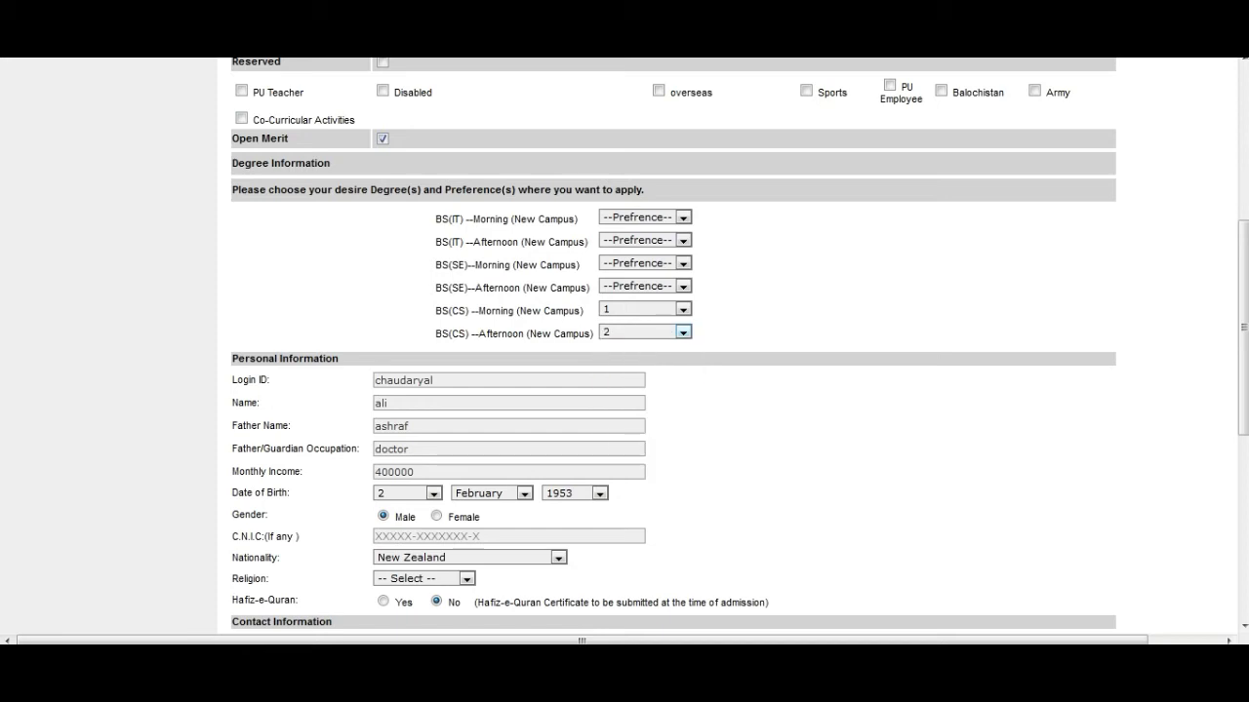
left_click(683, 286)
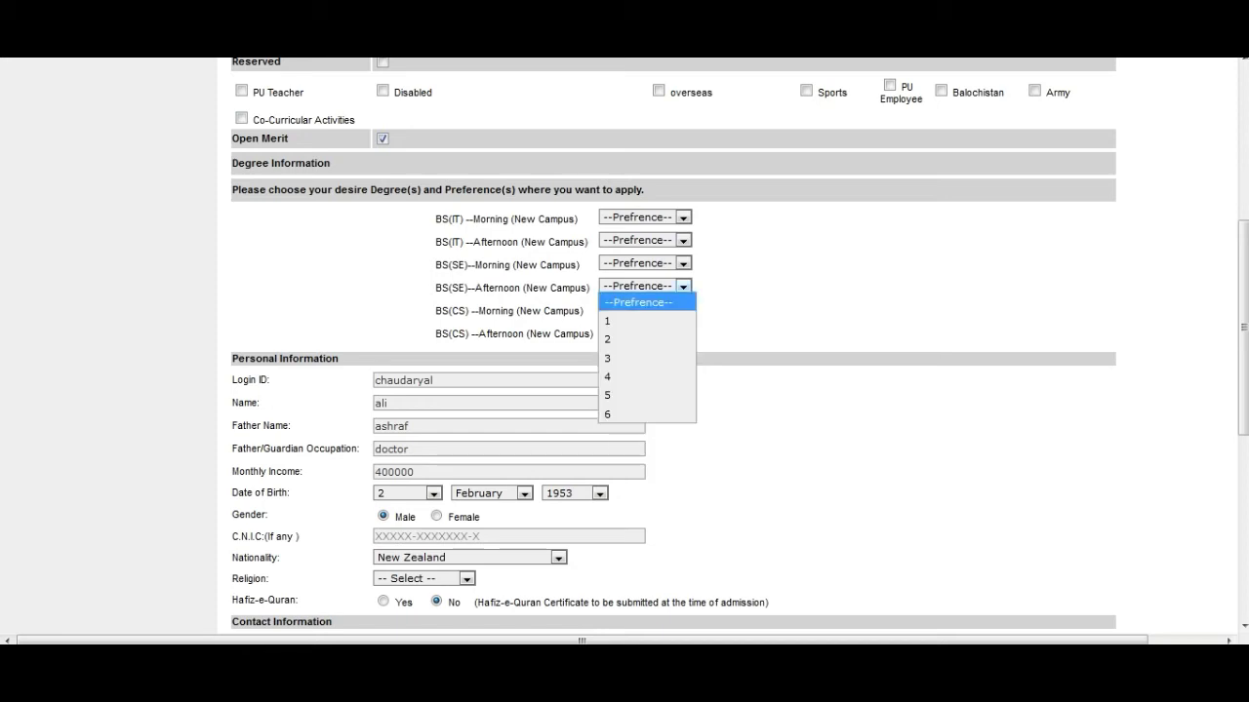
left_click(615, 357)
left_click(683, 263)
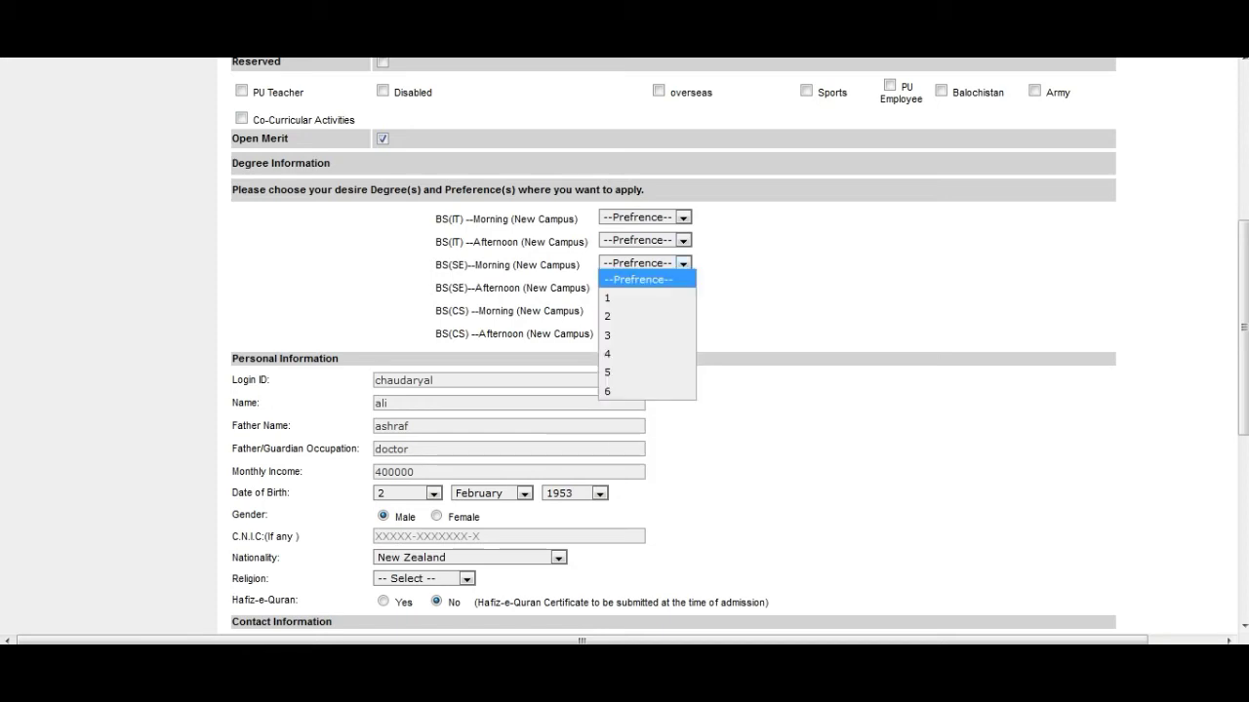
left_click(615, 355)
left_click(683, 240)
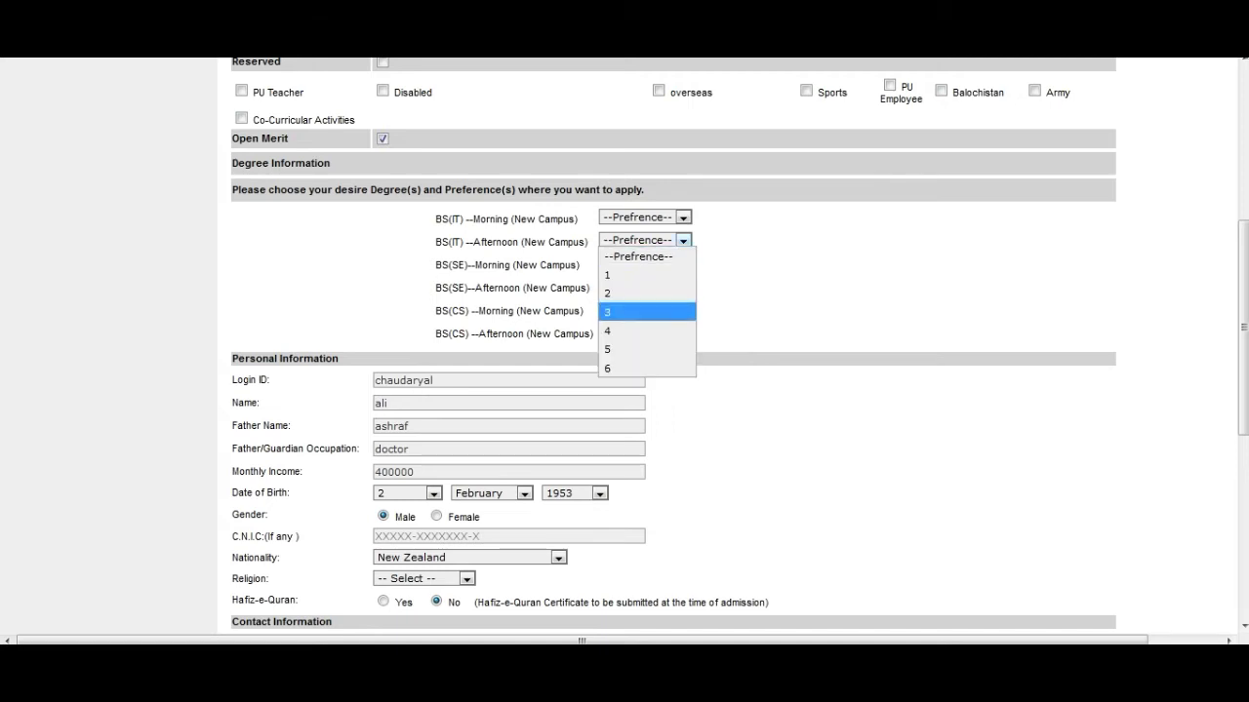
left_click(615, 349)
left_click(683, 217)
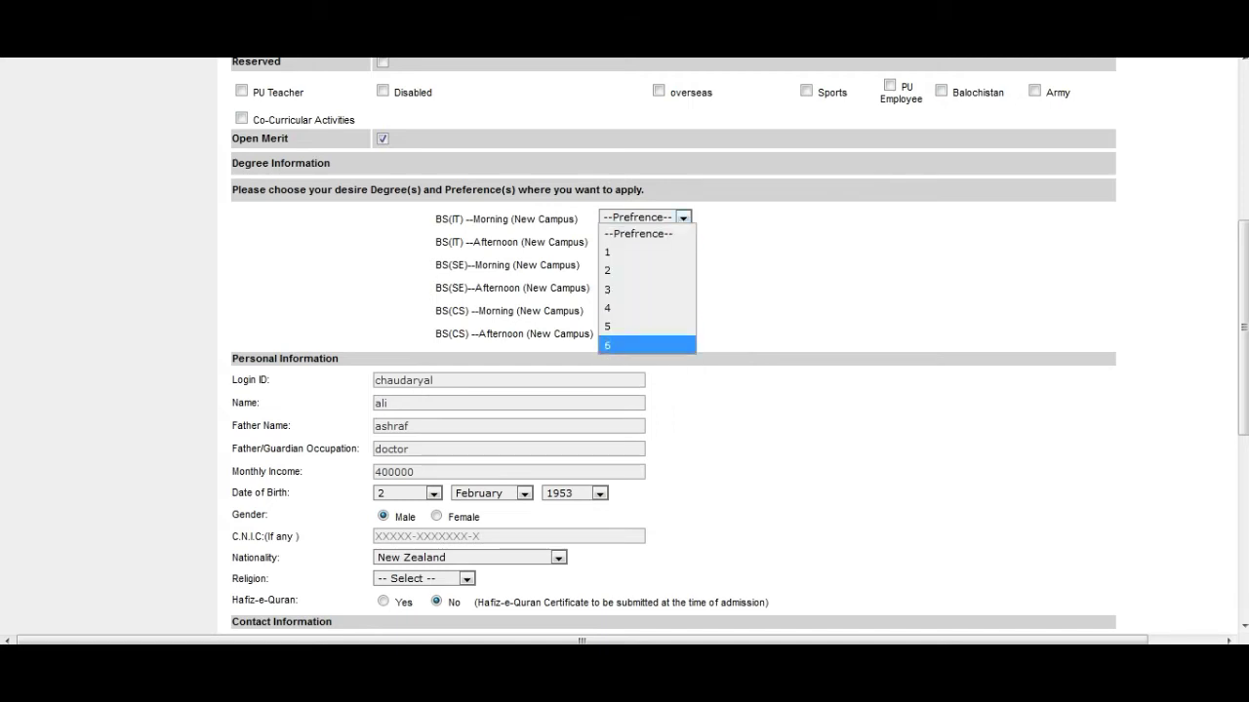
left_click(614, 345)
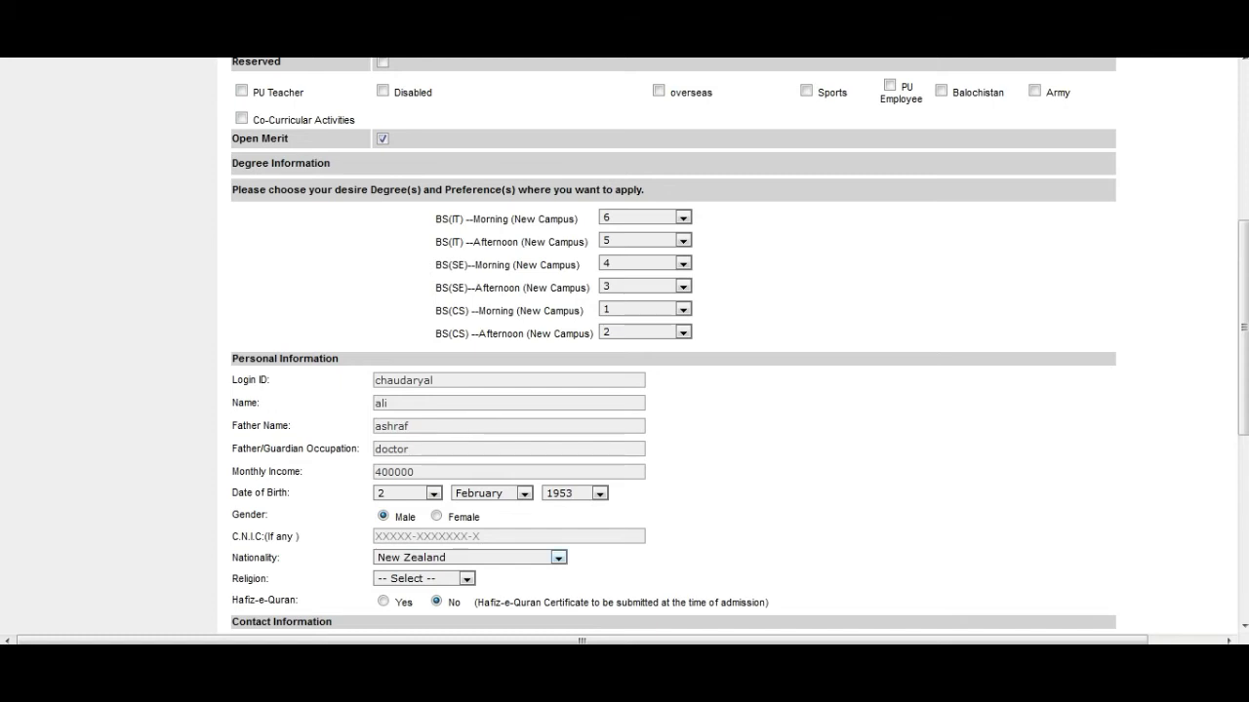
key("alt+Down")
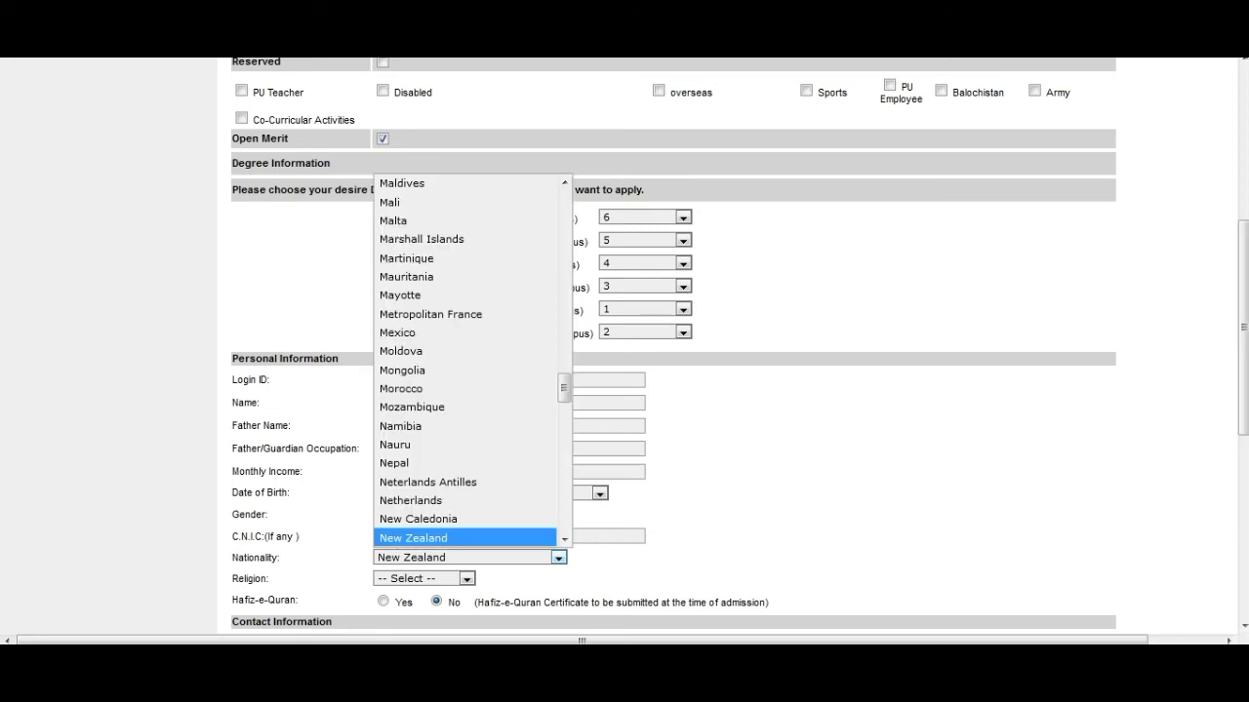
key("p")
key("Return")
key("Tab")
key("alt+Down")
key("i")
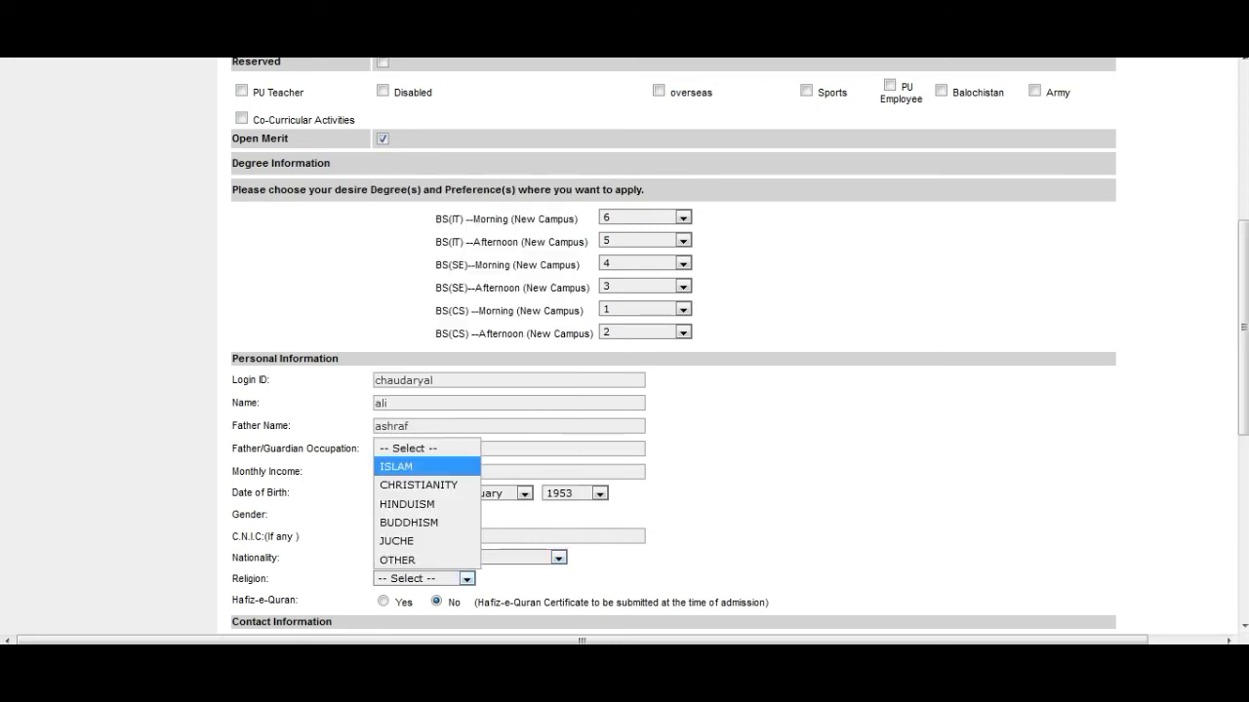
key("Return")
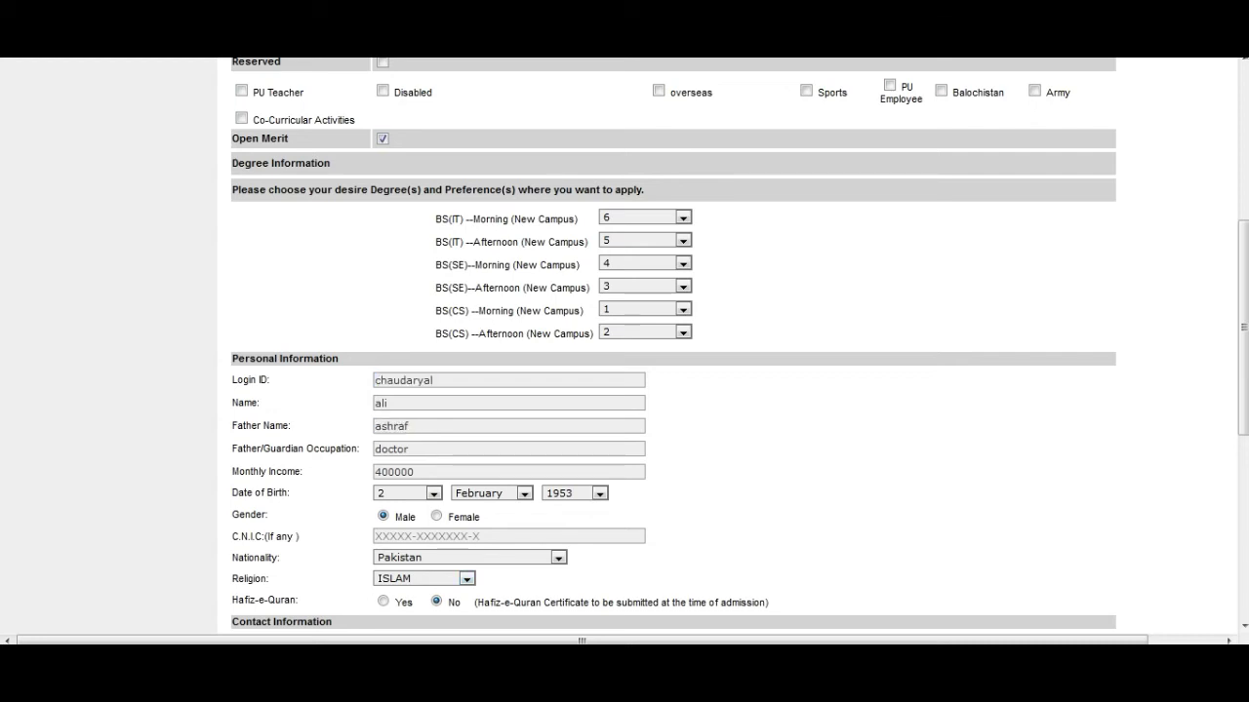
key("ctrl+a")
key("Tab")
key("End")
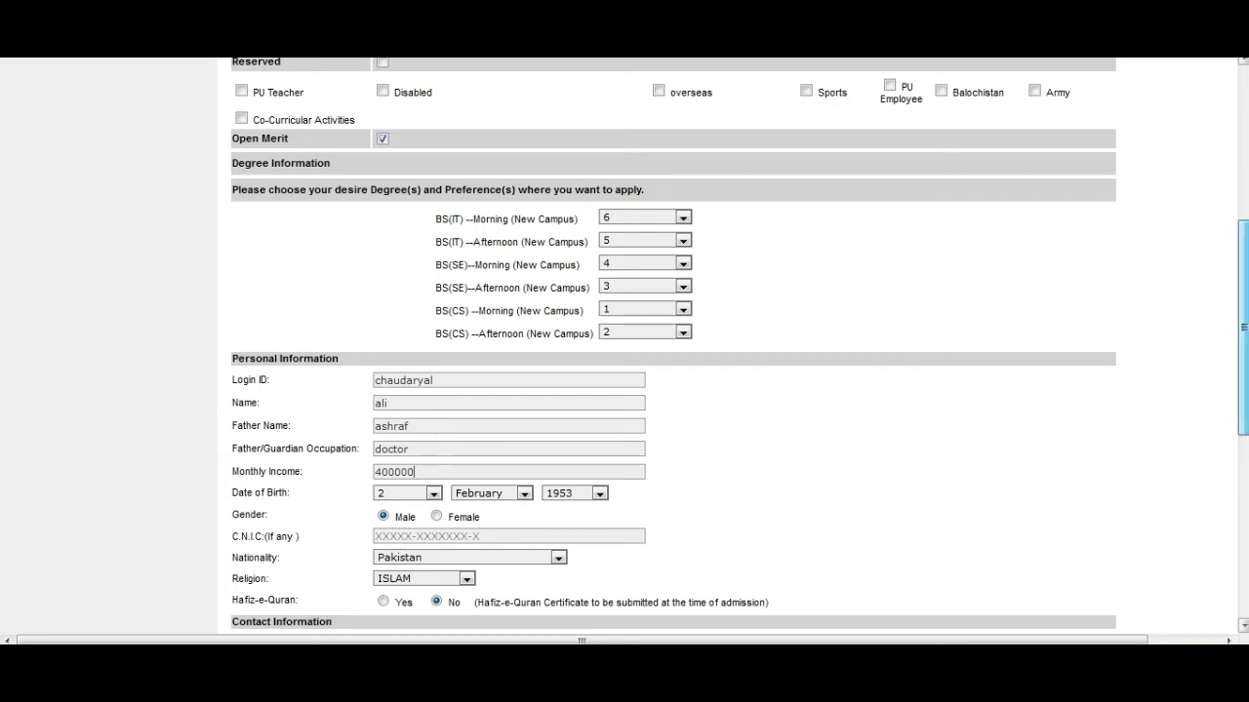
scroll(673, 347, "down", 2)
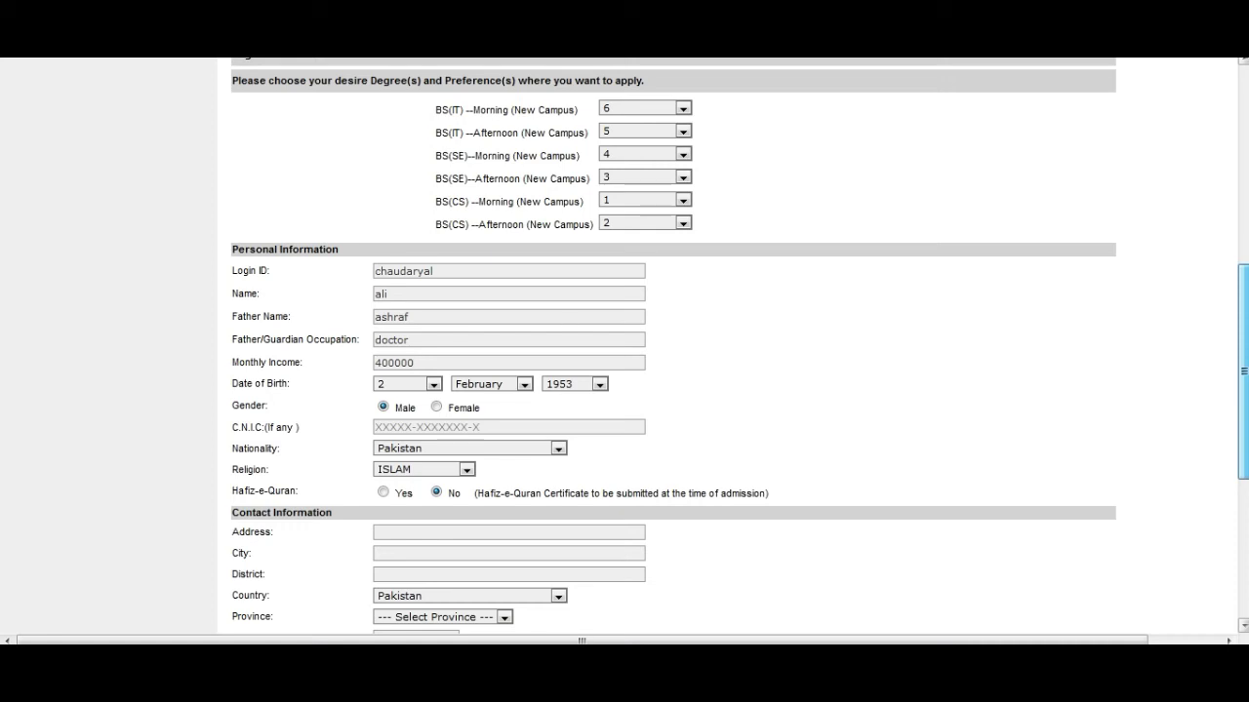
left_click_drag(1243, 371, 1243, 449)
left_click(488, 338)
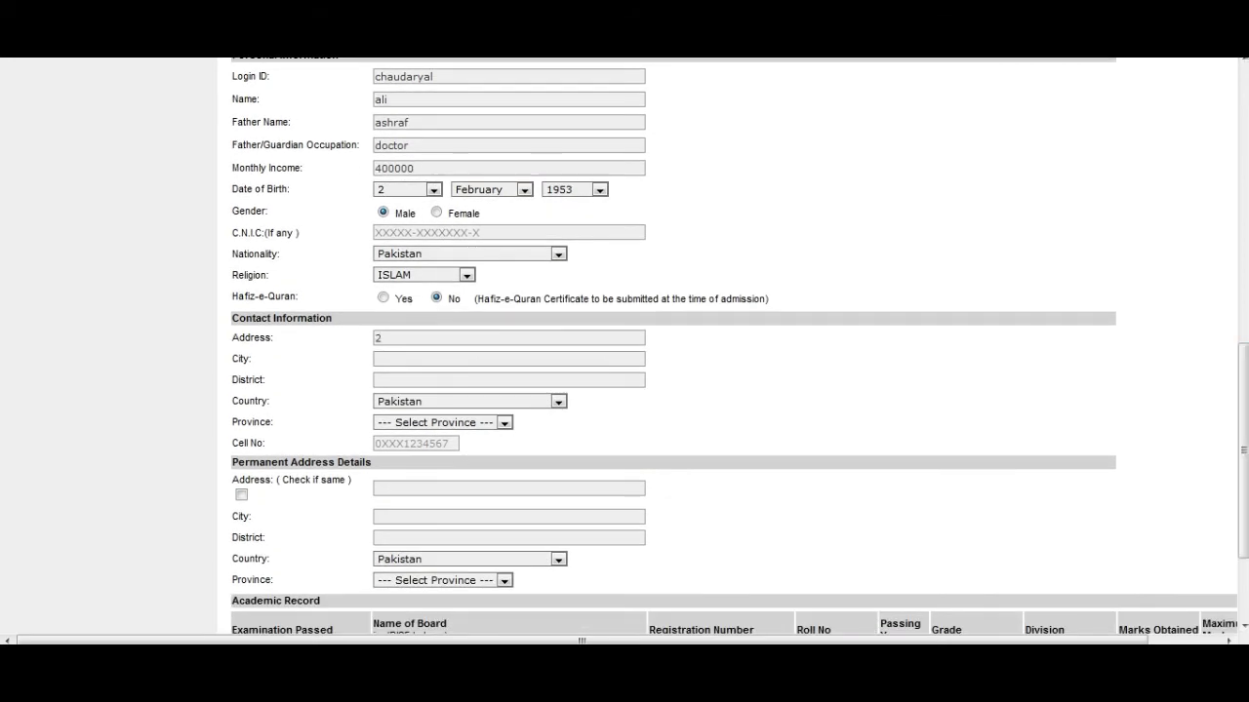
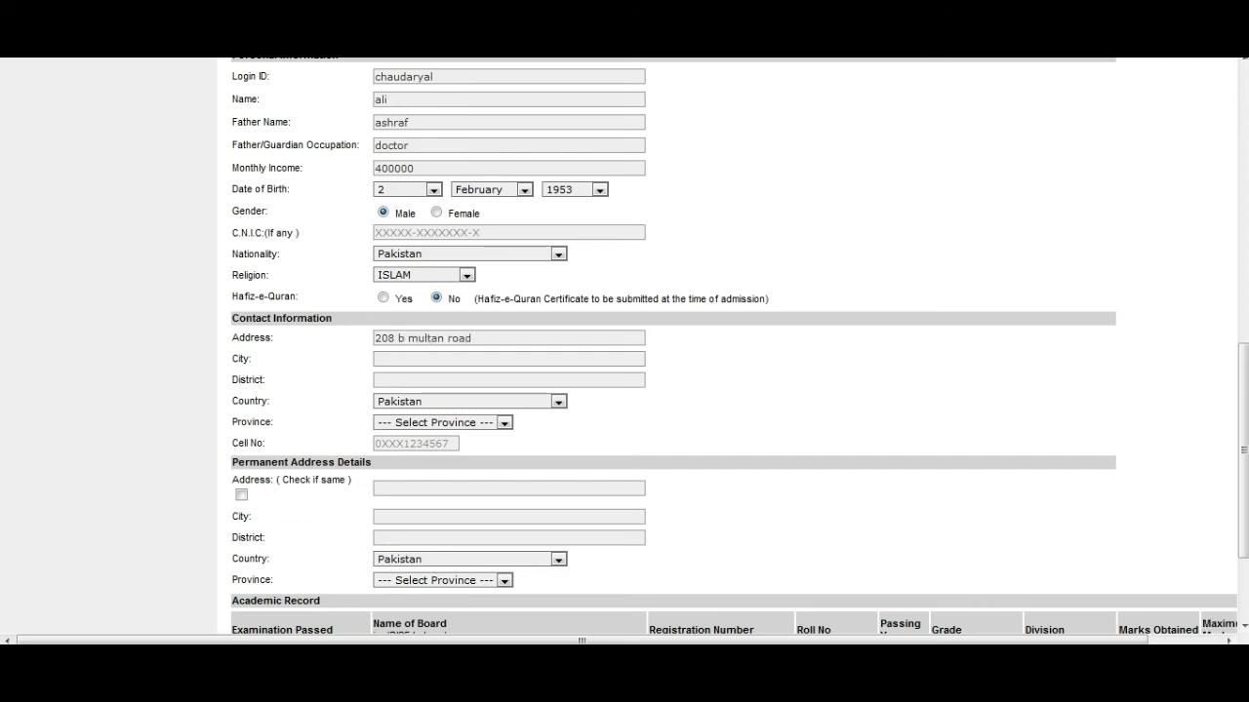
key("Tab")
type("lahore")
key("Tab")
type("lahore")
Step: Choose Punjab as province, enter the cell number, and tick Check if same
key("Tab")
key("Tab")
key("alt+Down")
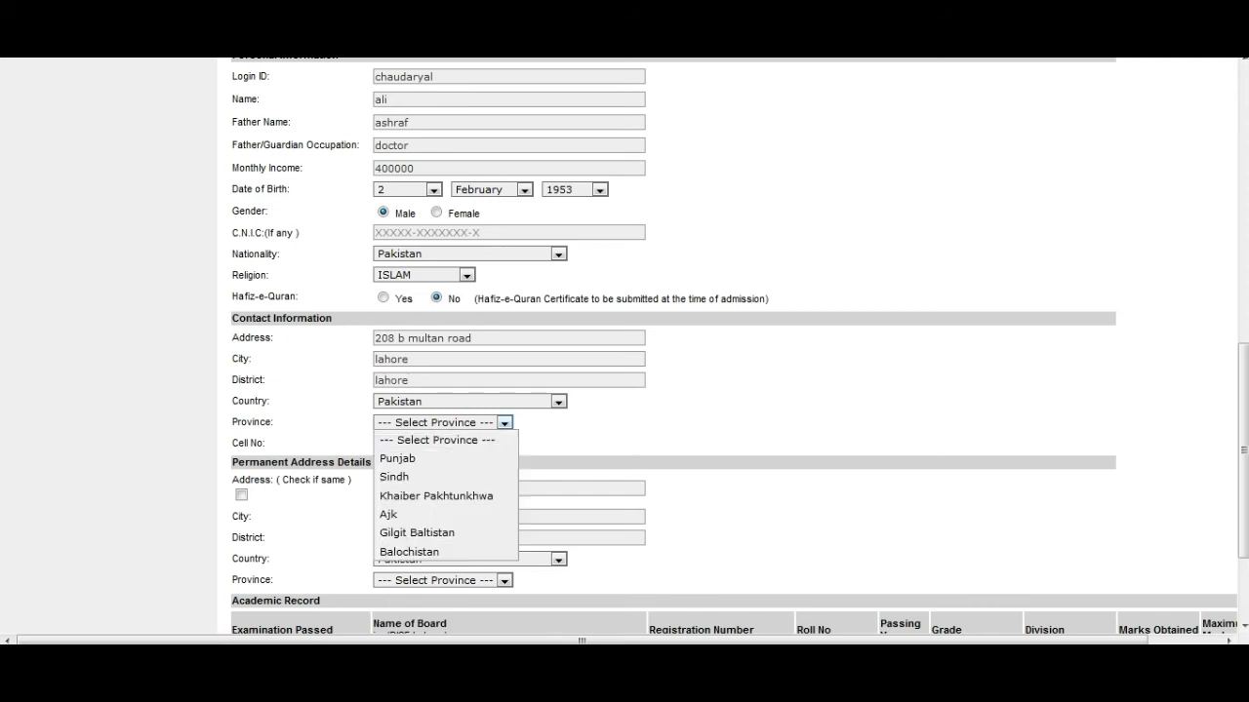
key("Down")
key("Tab")
type("222222222222")
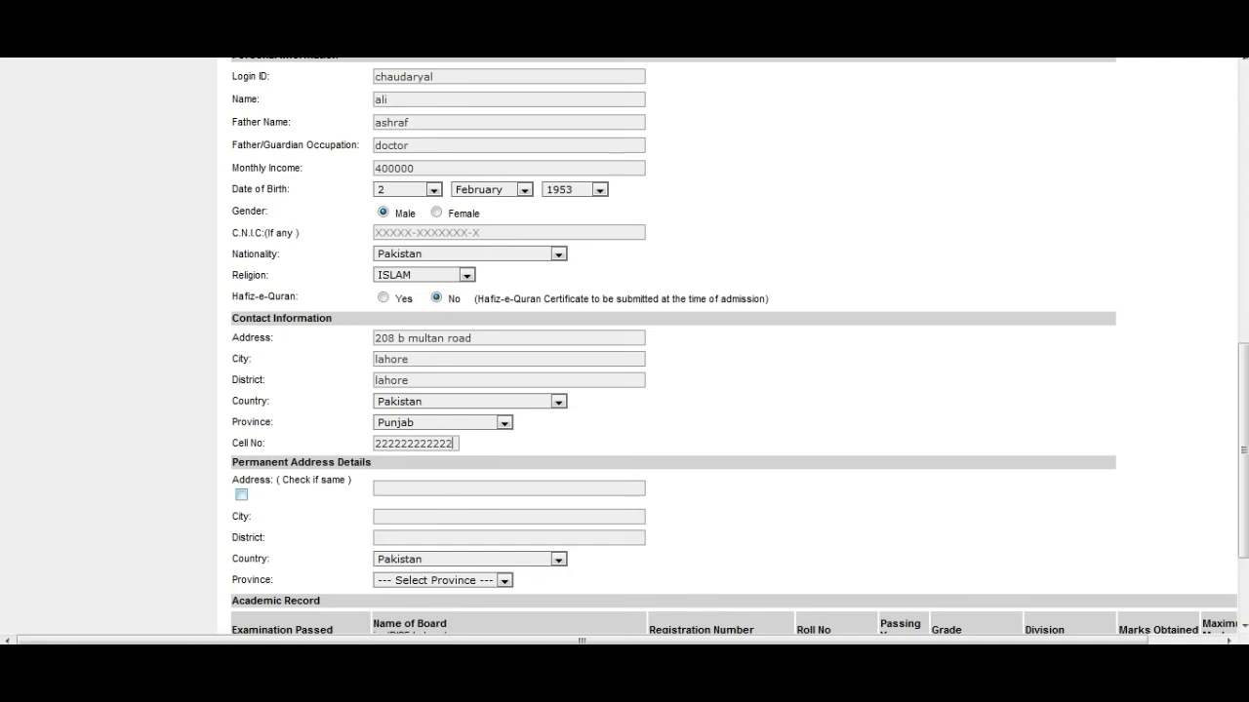
key("Tab")
key("space")
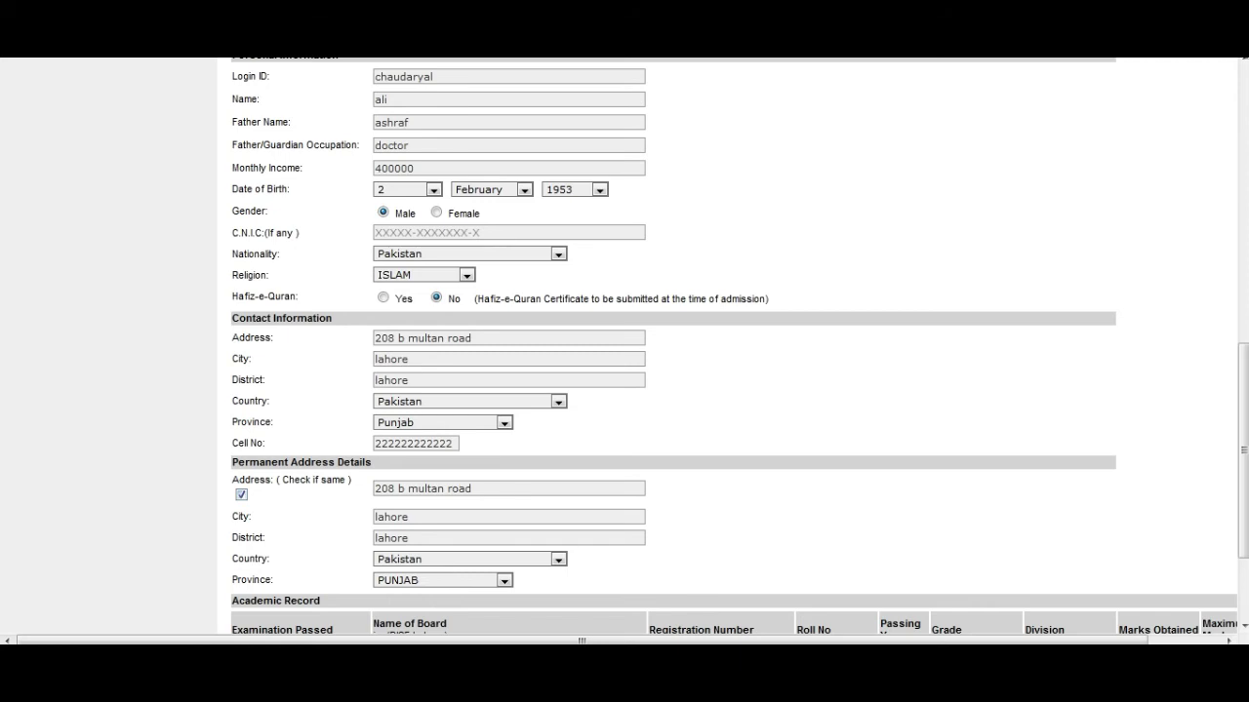
Step: Tick 'Check if same' so the permanent address copies the contact address
scroll(731, 346, "down", 3)
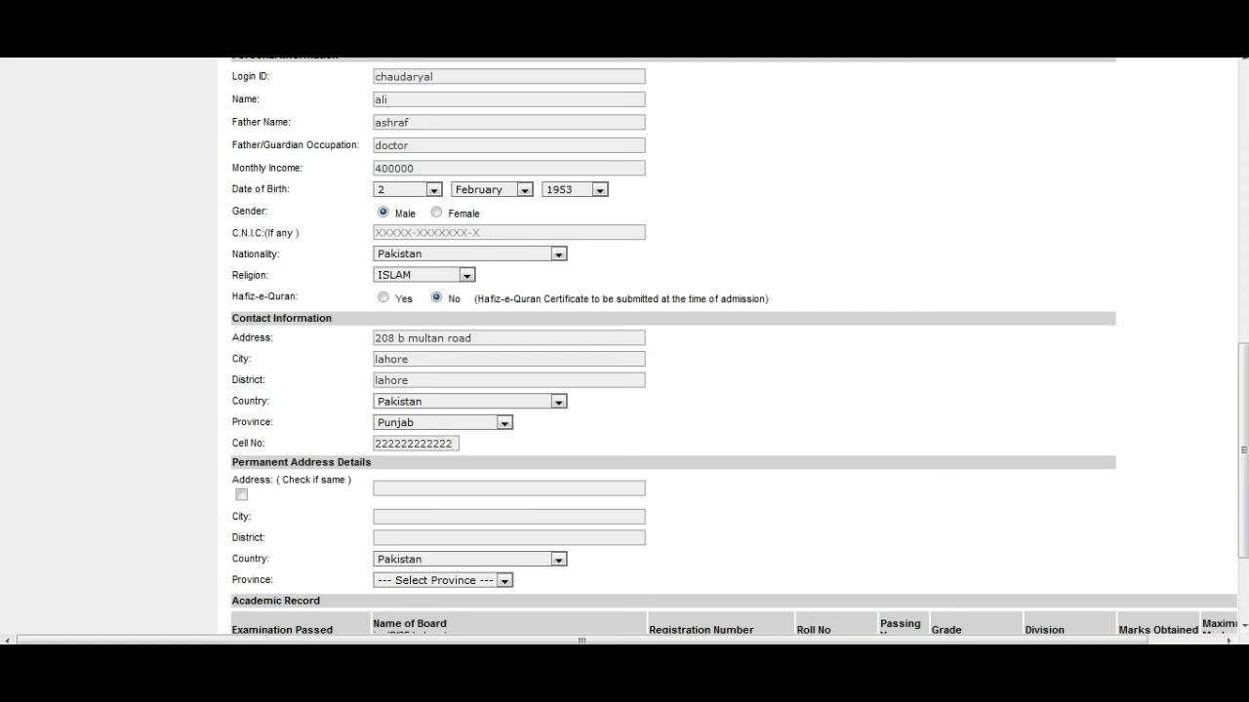
left_click(241, 495)
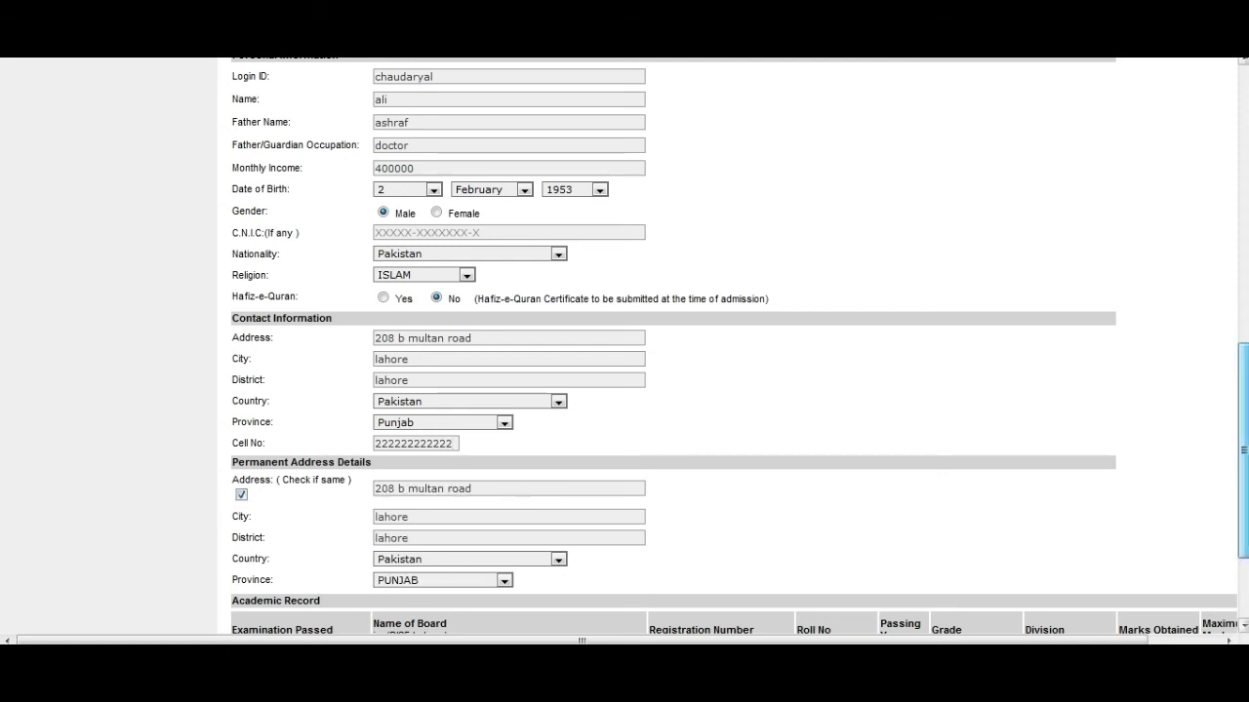
scroll(731, 341, "down", 3)
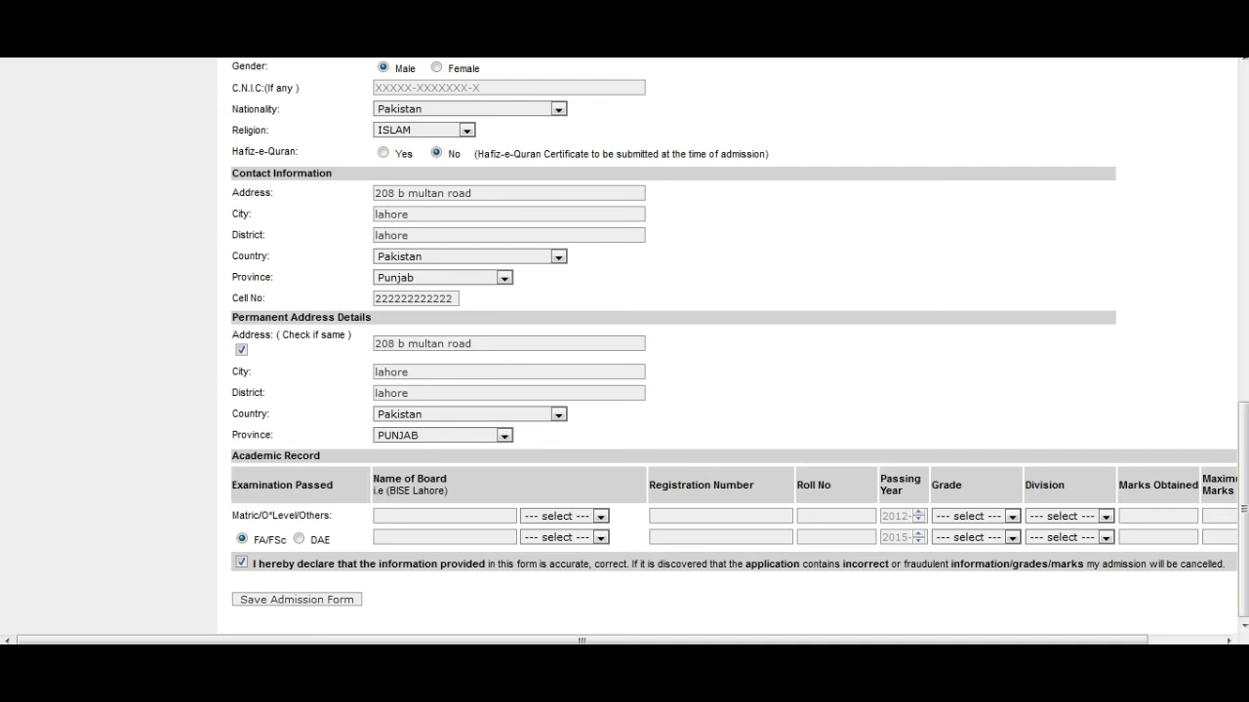
Step: Enter board lahore for both rows and set both exam types to Annual
type("lahorelahore")
left_click(600, 517)
left_click(576, 553)
left_click(600, 539)
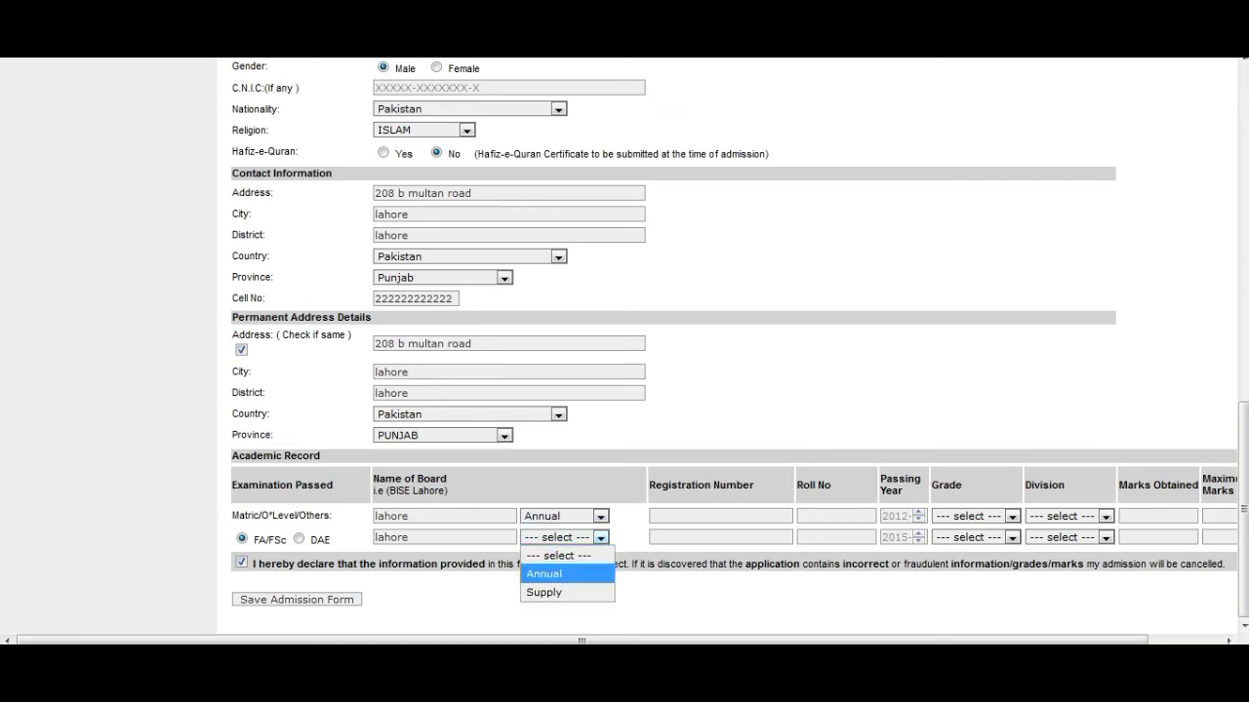
left_click(576, 573)
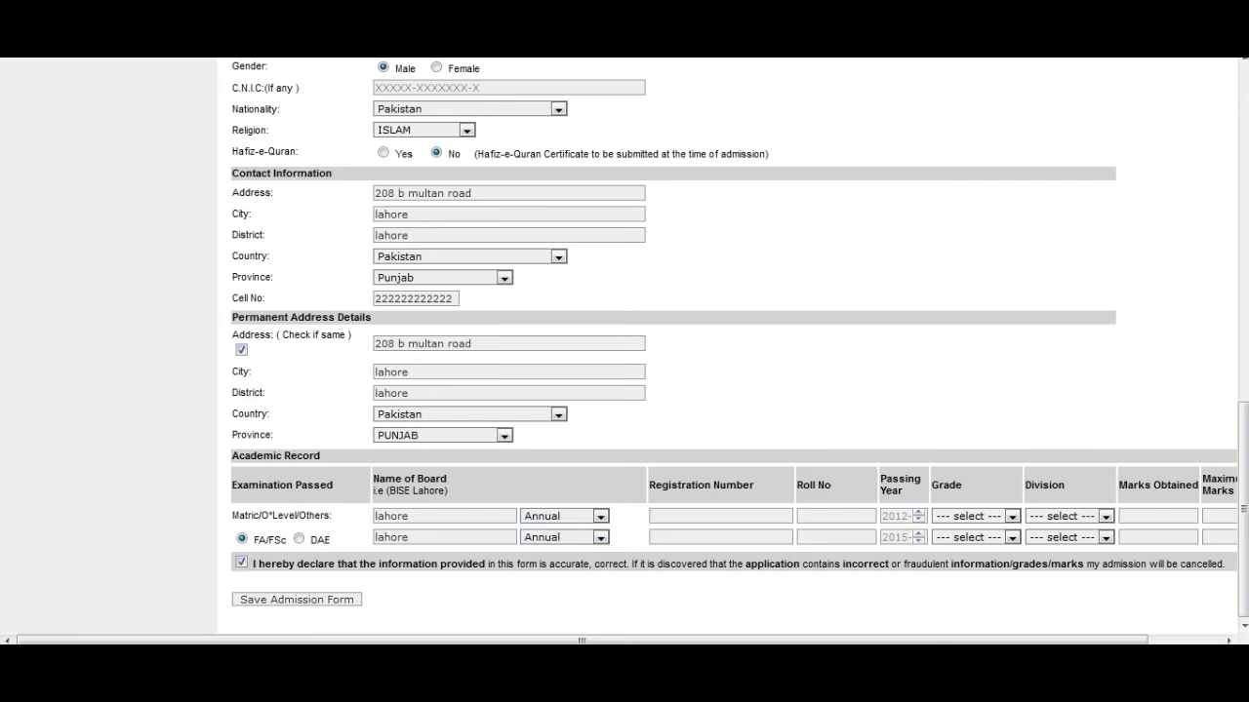
Step: Enter the Matric and FA/FSc registration and roll numbers
left_click(720, 516)
left_click(720, 537)
left_click(835, 516)
type("111111")
left_click(835, 538)
type("2222222")
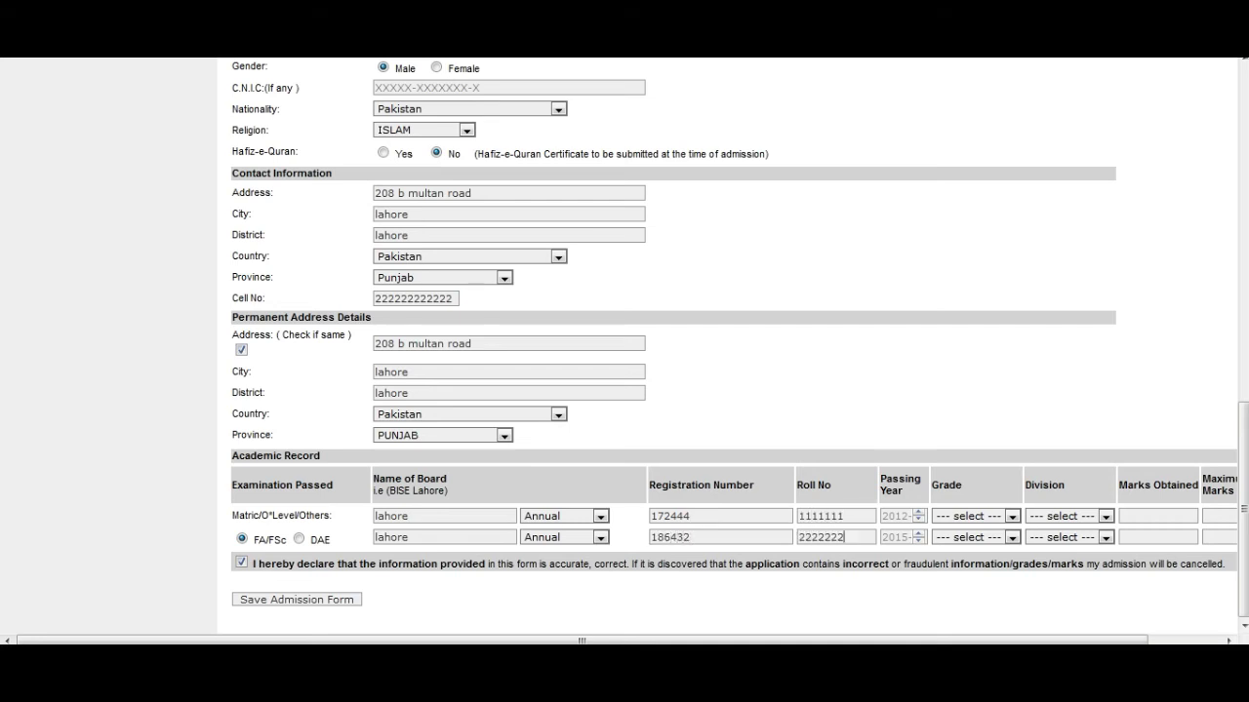
Step: Set passing years to 2016 for Matric and 2018 for FA/FSc
left_click(906, 516)
key("BackSpace")
type("6")
left_click(883, 538)
type("2018")
Step: Choose grade A+ for Matric and A for FA/FSc, both 1st division
left_click(975, 516)
left_click(946, 385)
left_click(976, 538)
left_click(942, 426)
left_click(1105, 516)
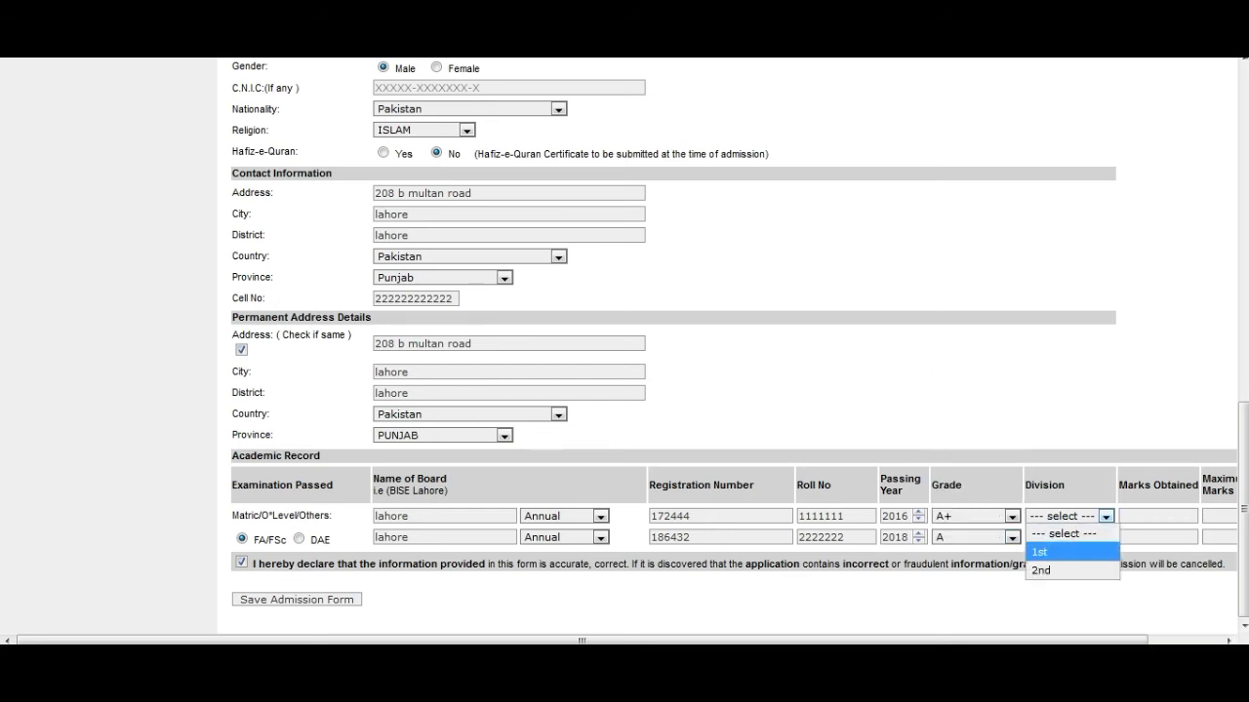
left_click(1039, 553)
left_click(1105, 538)
left_click(1039, 573)
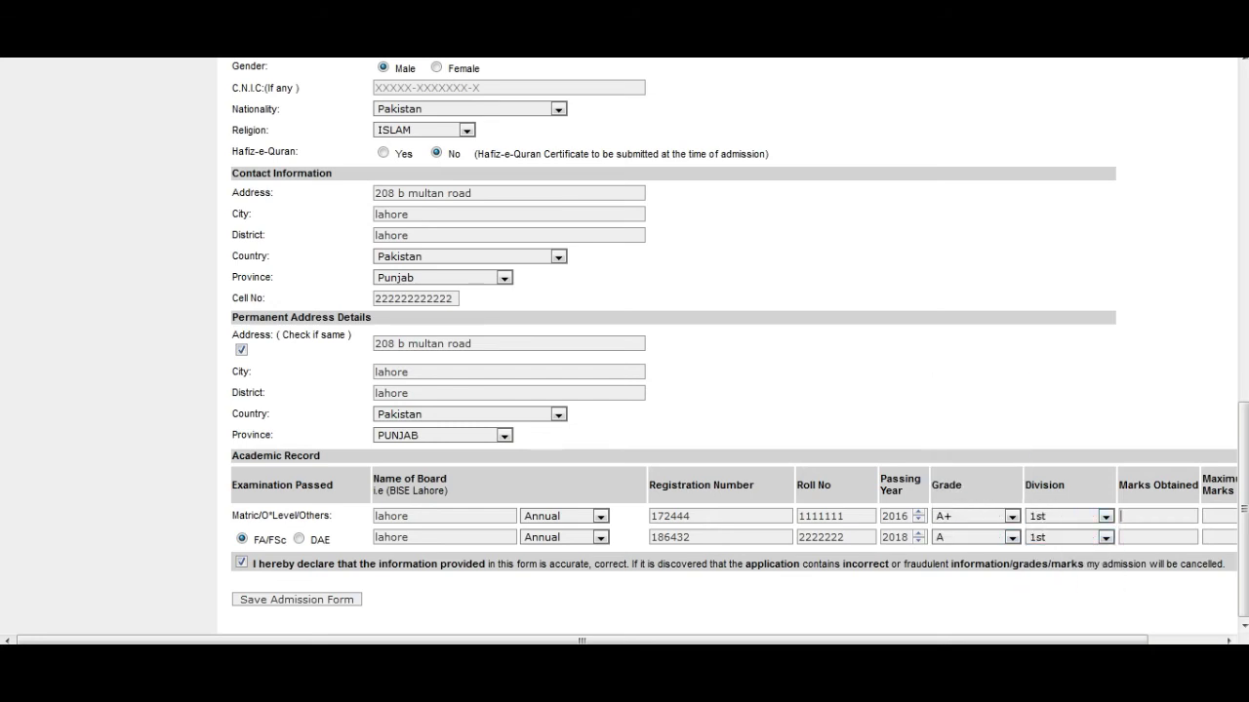
Step: Enter Matric marks obtained 1005 out of 1100
left_click(1158, 516)
type("1005")
type("1100")
type("999")
key("Tab")
type("1100")
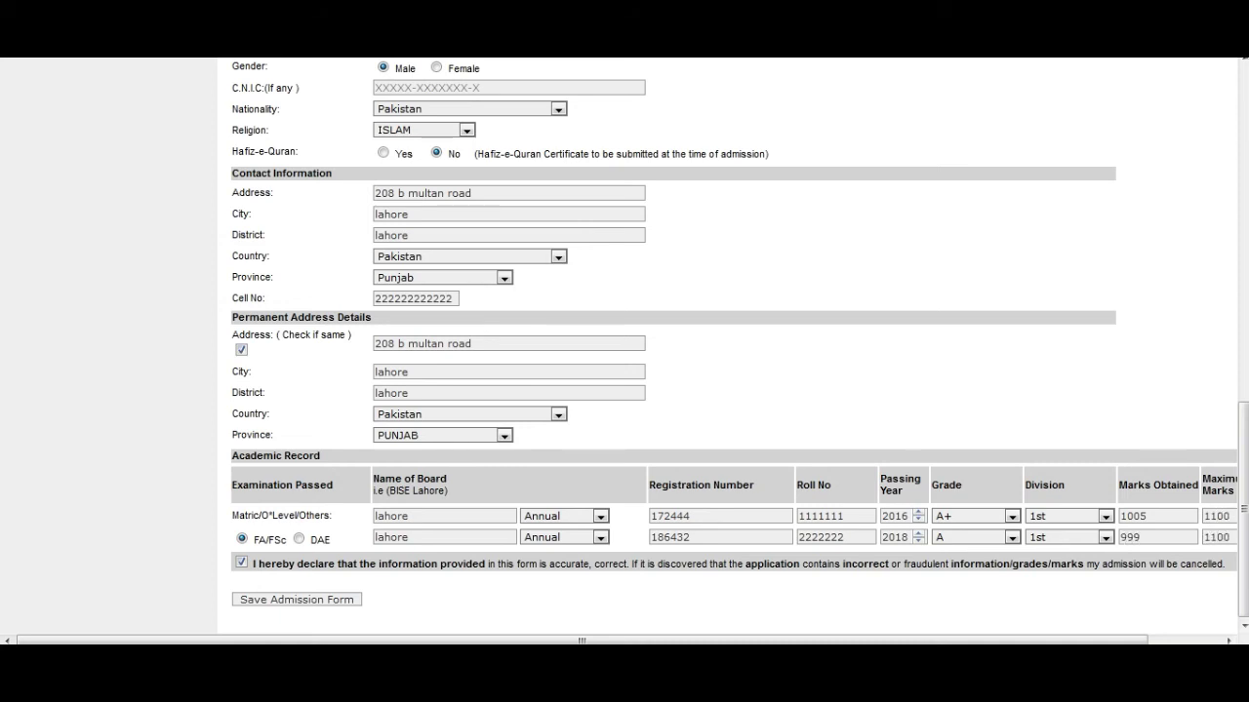